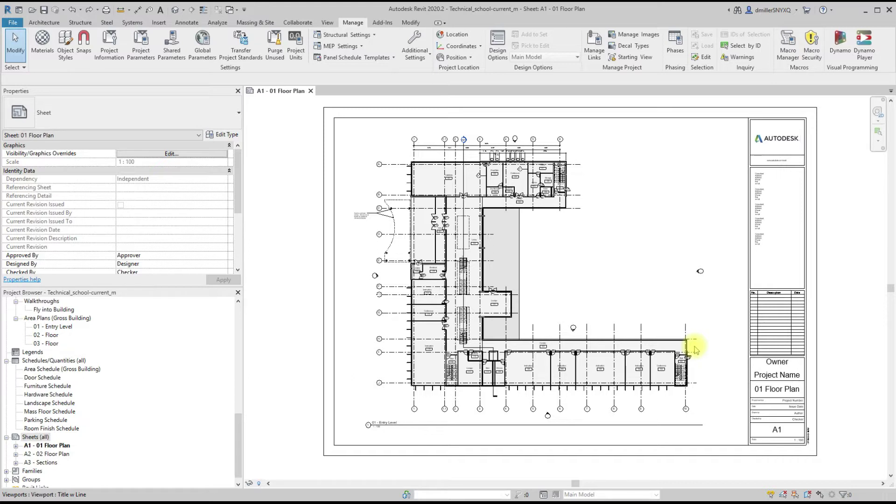
# - Launch Dynamo from Revit and open the recent Duplicate Sheets with Views (P) graph
pyautogui.click(837, 40)
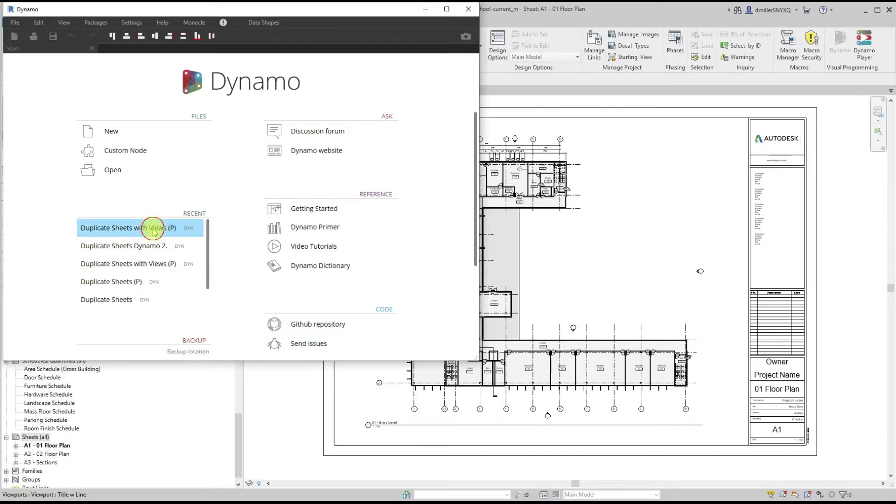
pyautogui.click(191, 226)
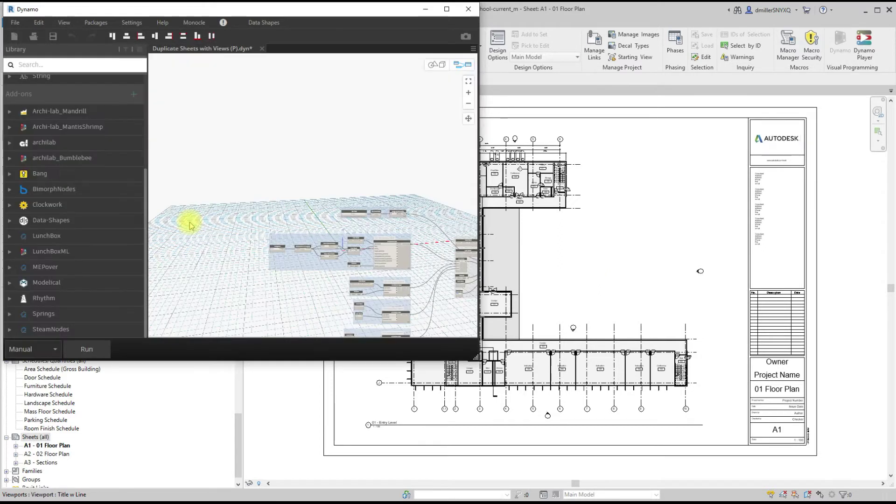
pyautogui.click(447, 9)
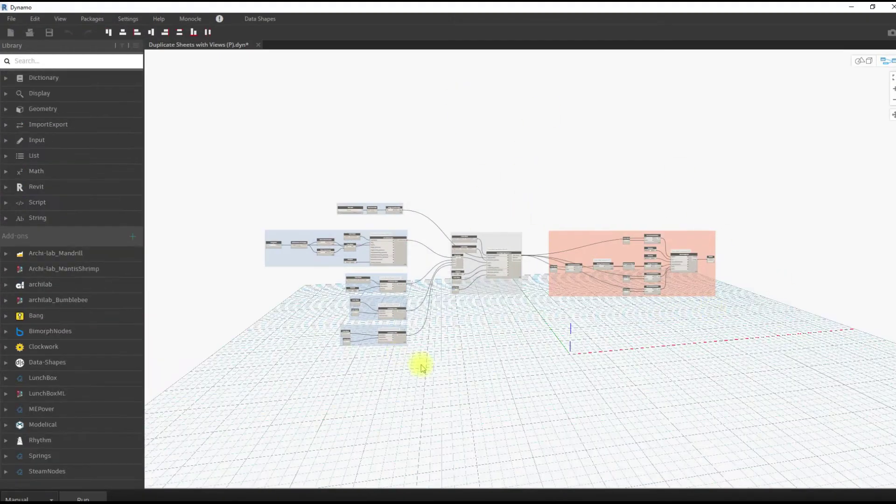
# - Pan and zoom the graph to inspect the Image, Collect and Select Sheets, and Duplicate Option groups
pyautogui.moveTo(450, 363); pyautogui.dragTo(494, 362, button='middle')
pyautogui.scroll(3, 388, 209)
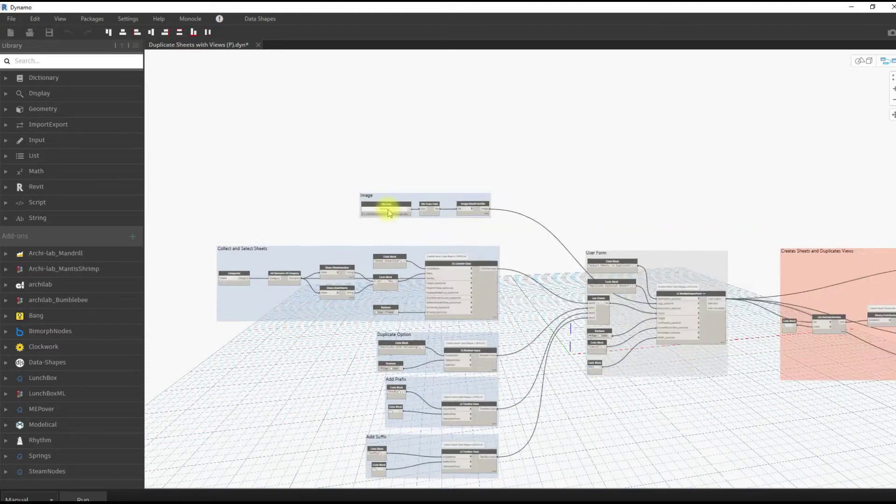
pyautogui.scroll(2, 388, 209)
pyautogui.scroll(-1, 296, 229)
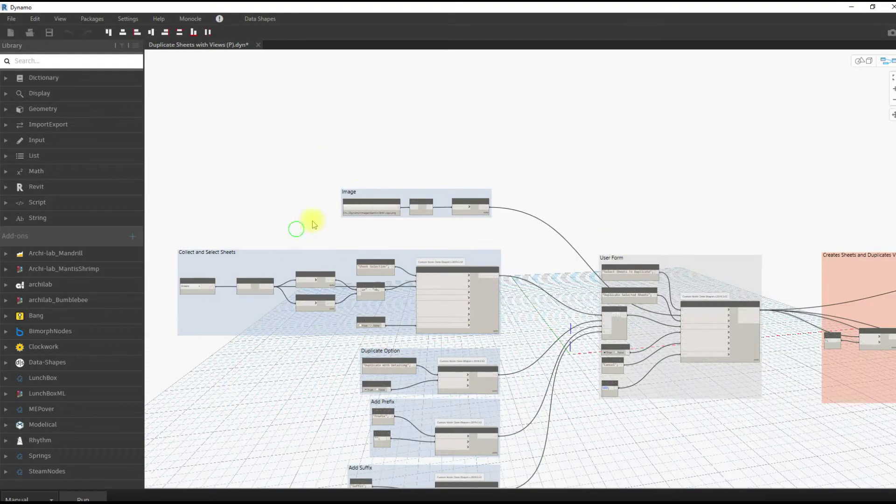
pyautogui.moveTo(314, 224); pyautogui.dragTo(356, 173, button='middle')
pyautogui.scroll(-1, 346, 190)
pyautogui.scroll(1, 409, 164)
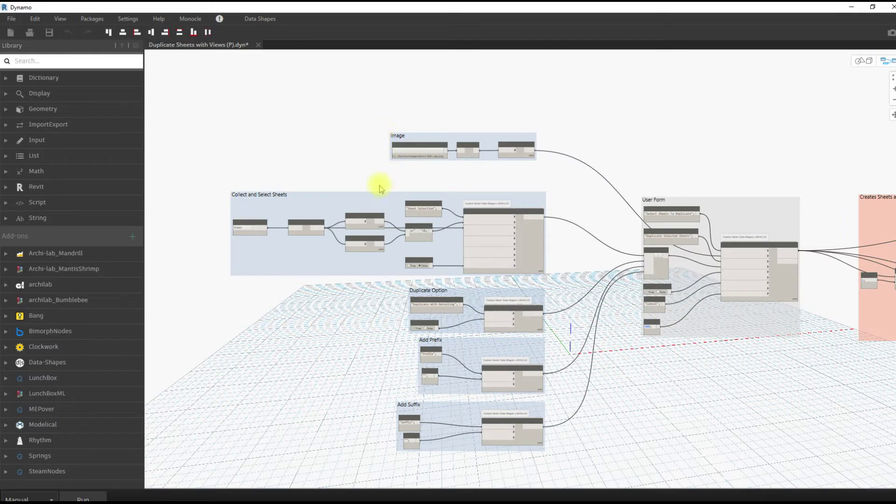
pyautogui.moveTo(318, 209); pyautogui.dragTo(329, 188, button='middle')
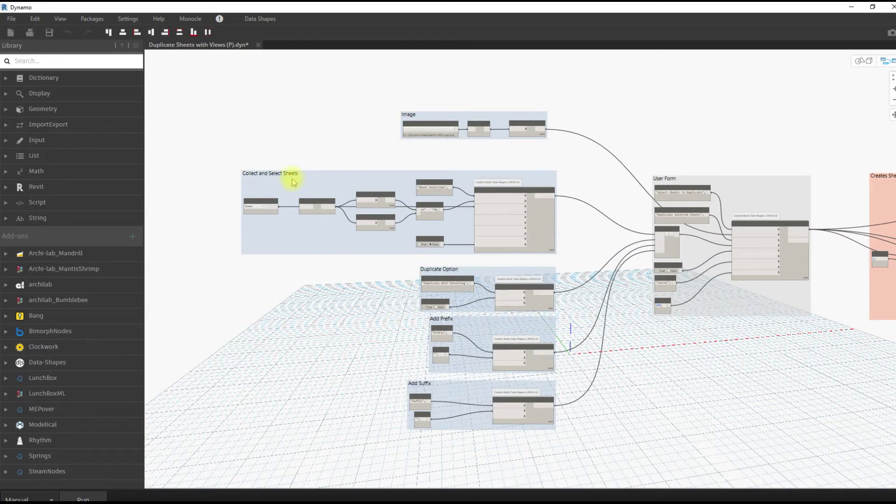
pyautogui.scroll(2, 290, 178)
# - Shift the view to review the Add Prefix, Add Suffix and User Form groups
pyautogui.moveTo(450, 174); pyautogui.dragTo(423, 184, button='middle')
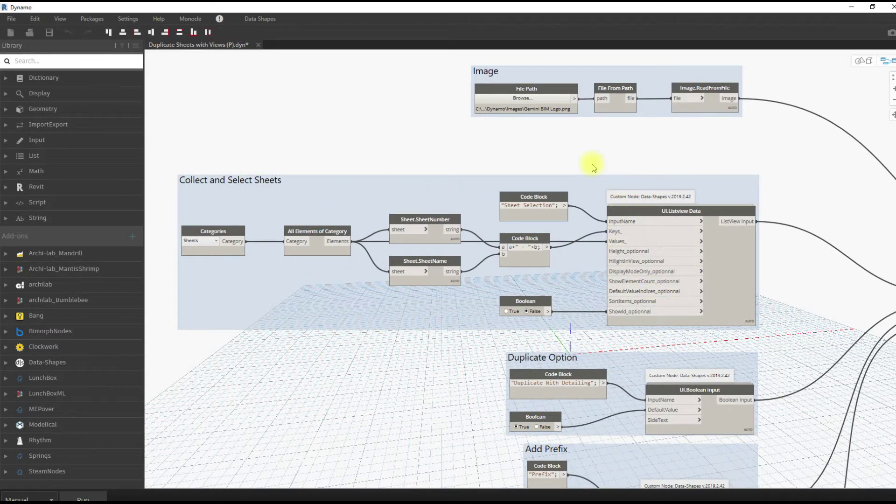
pyautogui.scroll(-2, 594, 167)
pyautogui.moveTo(510, 344); pyautogui.dragTo(464, 250, button='middle')
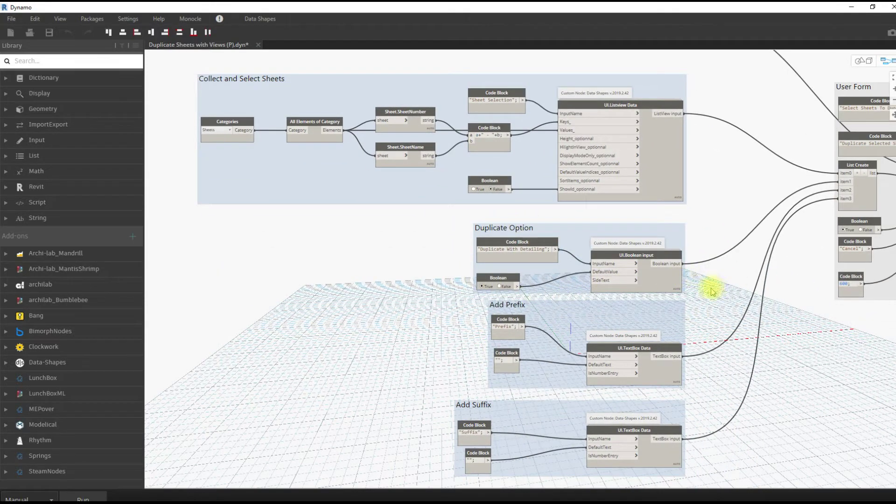
pyautogui.scroll(-3, 728, 267)
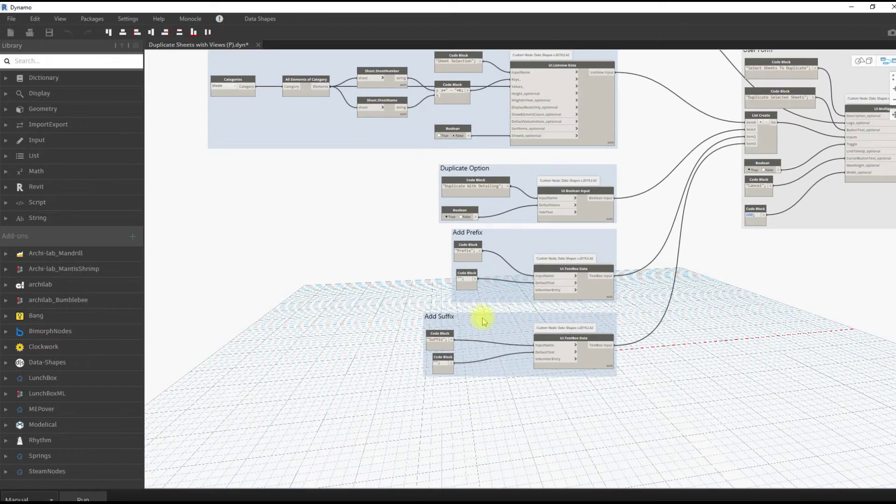
pyautogui.scroll(-3, 483, 323)
pyautogui.scroll(2, 568, 343)
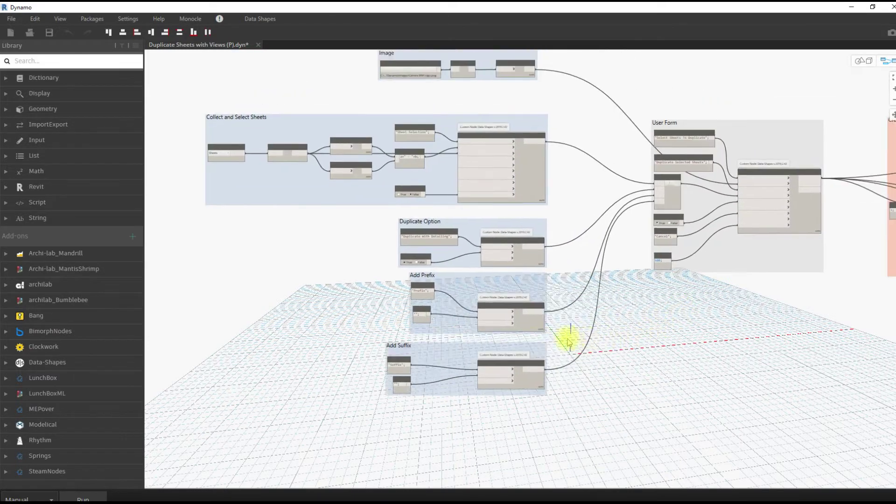
pyautogui.scroll(-2, 542, 342)
pyautogui.scroll(5, 640, 178)
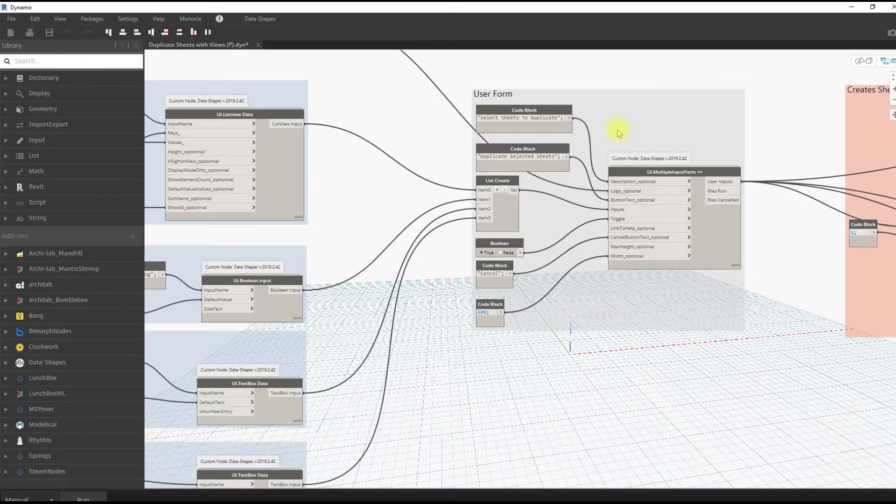
pyautogui.scroll(-3, 624, 121)
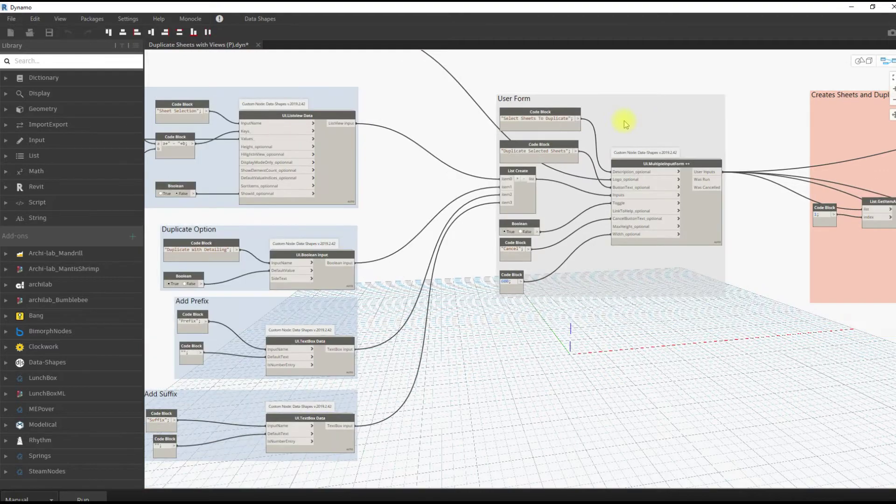
pyautogui.scroll(2, 625, 131)
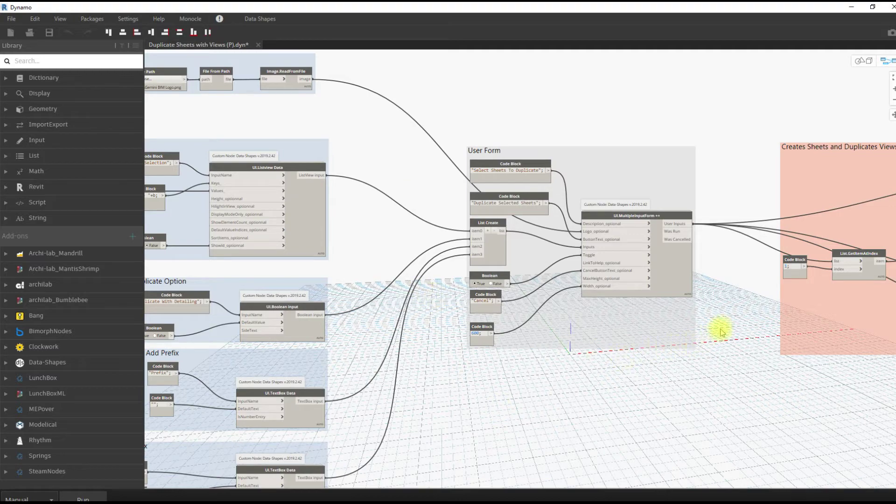
pyautogui.scroll(-1, 721, 324)
pyautogui.moveTo(603, 339); pyautogui.dragTo(380, 344, button='middle')
pyautogui.scroll(1, 800, 254)
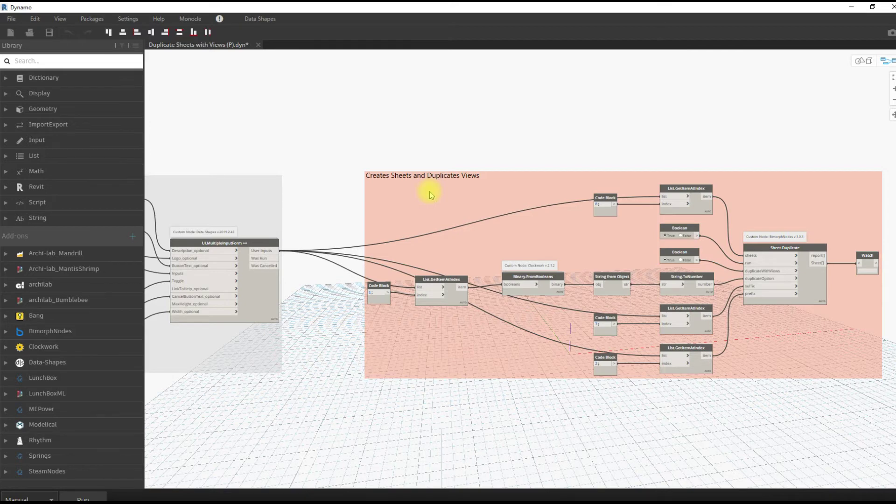
# - Close Dynamo, discarding the unsaved changes to the graph
pyautogui.scroll(-1, 430, 195)
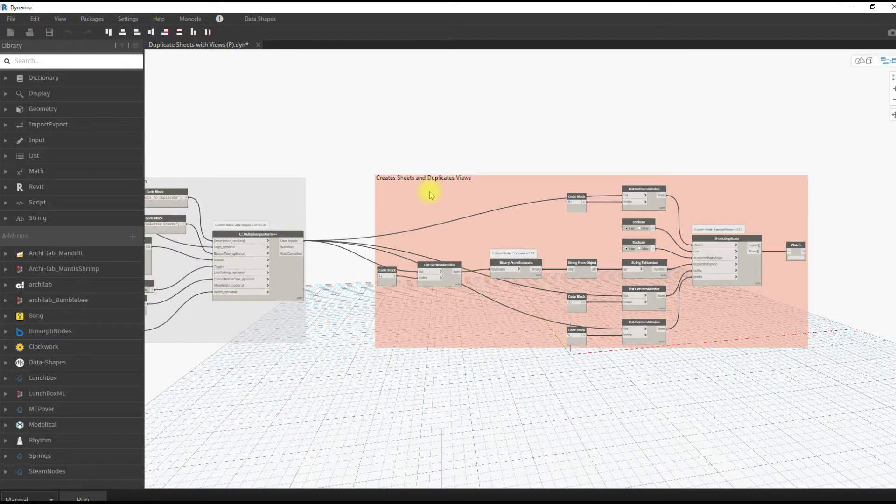
pyautogui.click(892, 9)
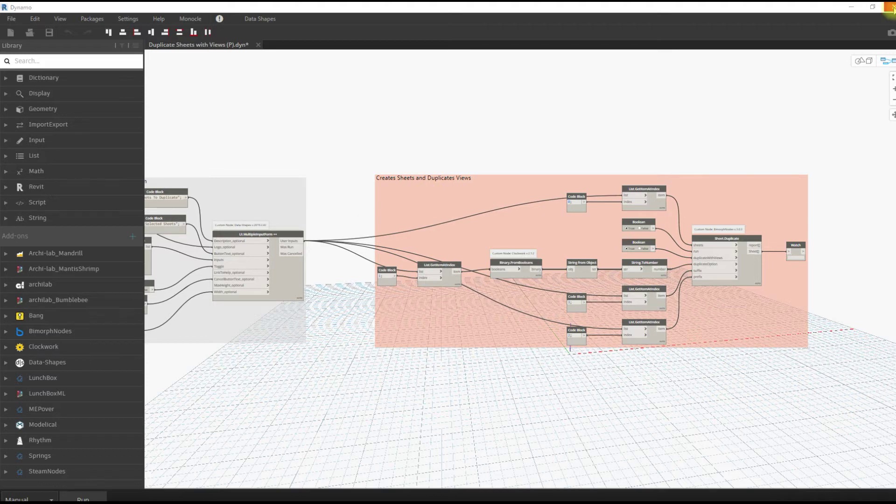
pyautogui.click(496, 288)
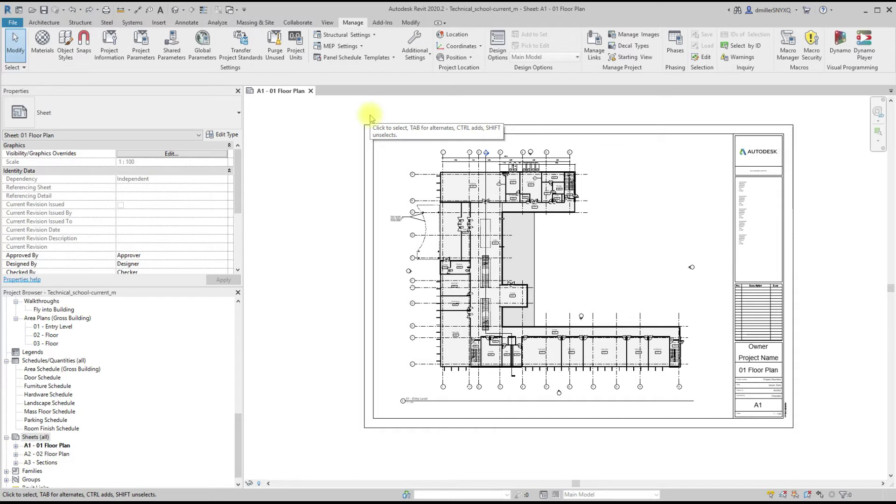
# - Open sheets A2 - 02 Floor Plan and A3 - Sections from the Project Browser
pyautogui.click(49, 454)
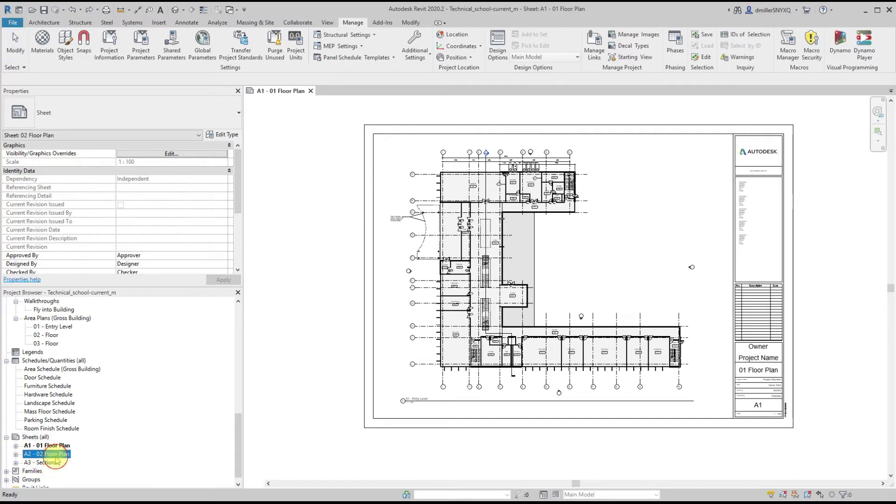
pyautogui.doubleClick(51, 455)
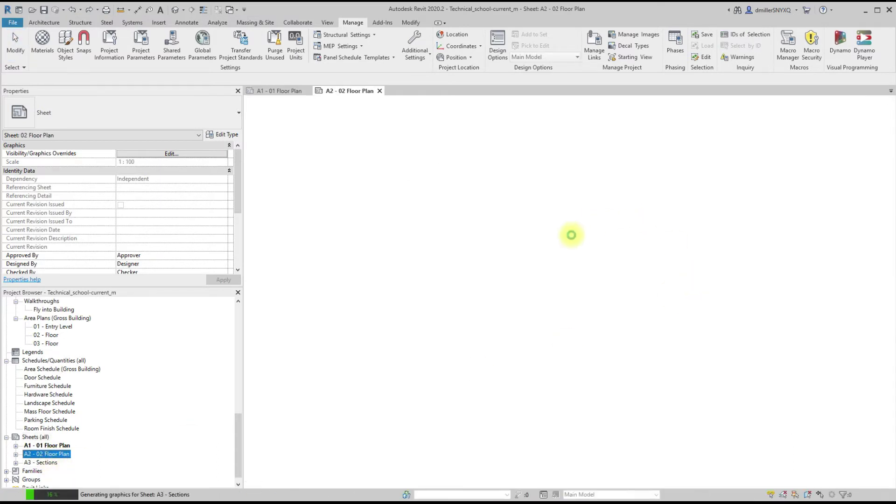
pyautogui.press('Down')
pyautogui.press('Return')
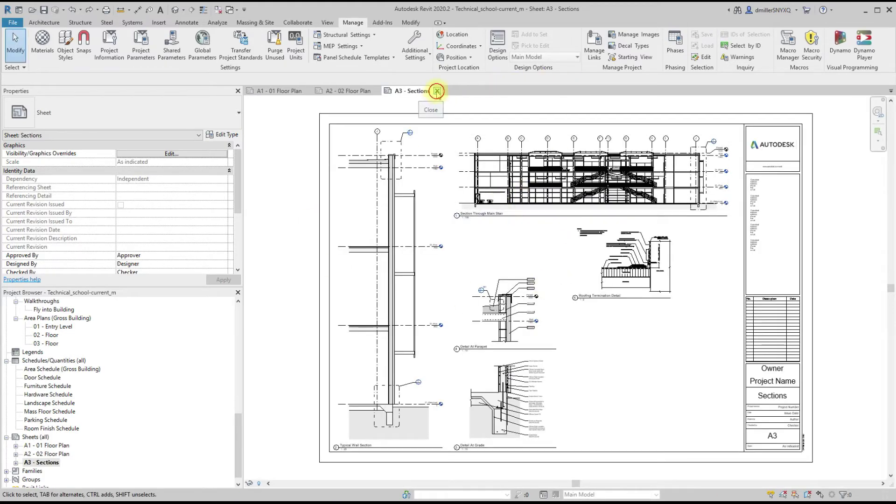
# - Close the A3 and A2 sheet tabs so only A1 - 01 Floor Plan stays open
pyautogui.click(437, 91)
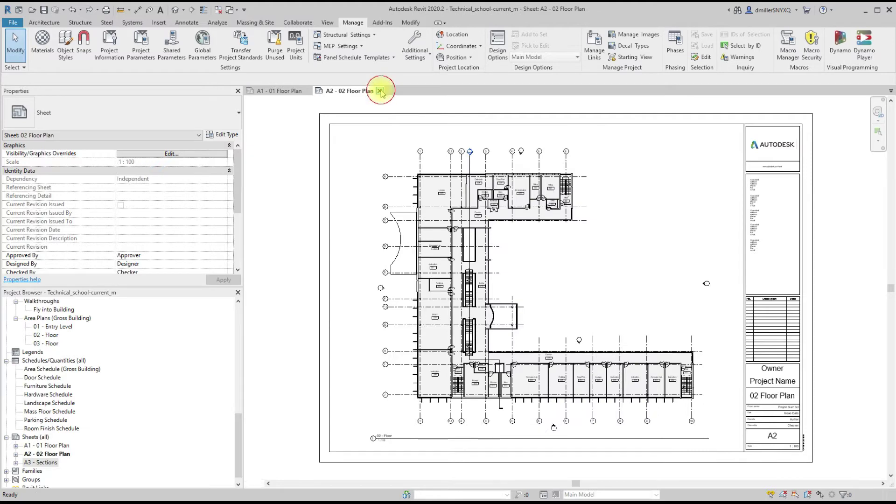
pyautogui.click(379, 91)
pyautogui.click(864, 44)
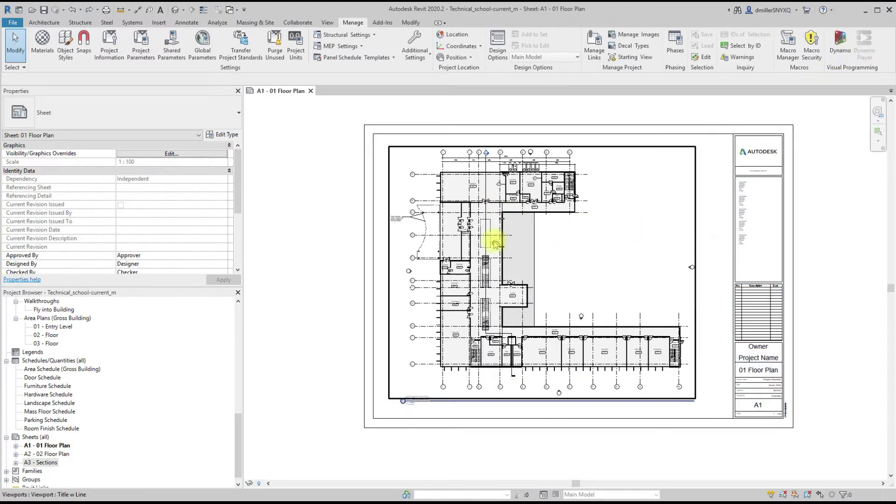
# - Run Duplicate Sheets with Views and tick sheets A1, A2 and A3 for duplication
pyautogui.click(666, 278)
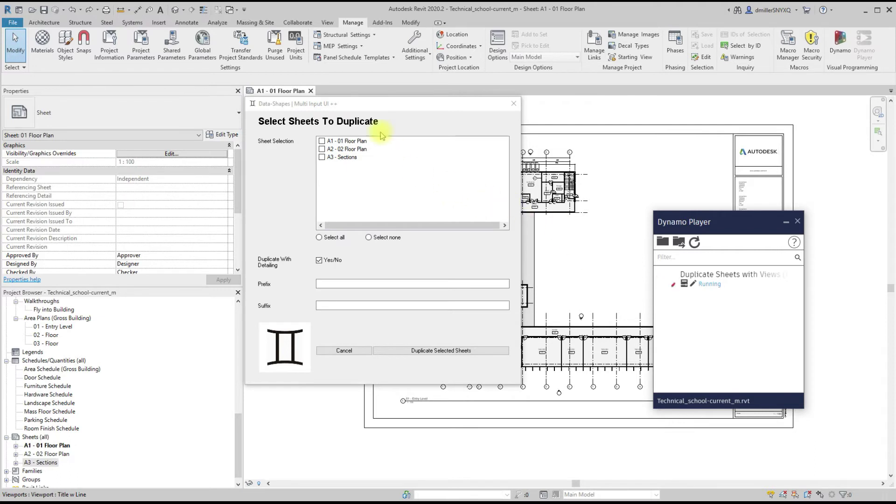
pyautogui.moveTo(390, 103); pyautogui.dragTo(455, 105)
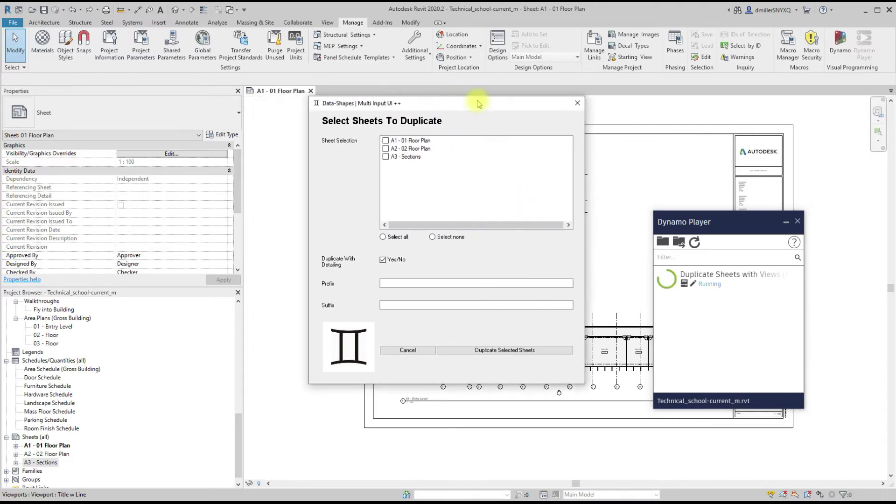
pyautogui.click(386, 140)
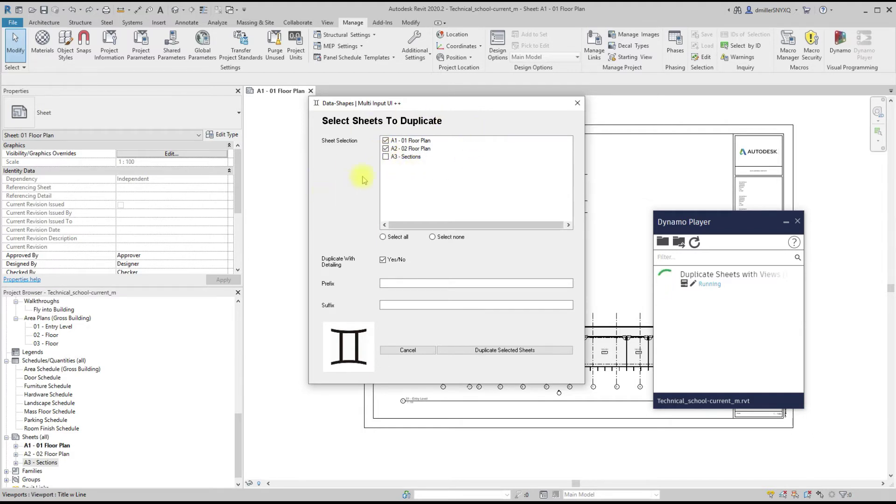
pyautogui.click(385, 157)
# - Enter 'Example -' as the prefix for the duplicated sheet names
pyautogui.click(394, 284)
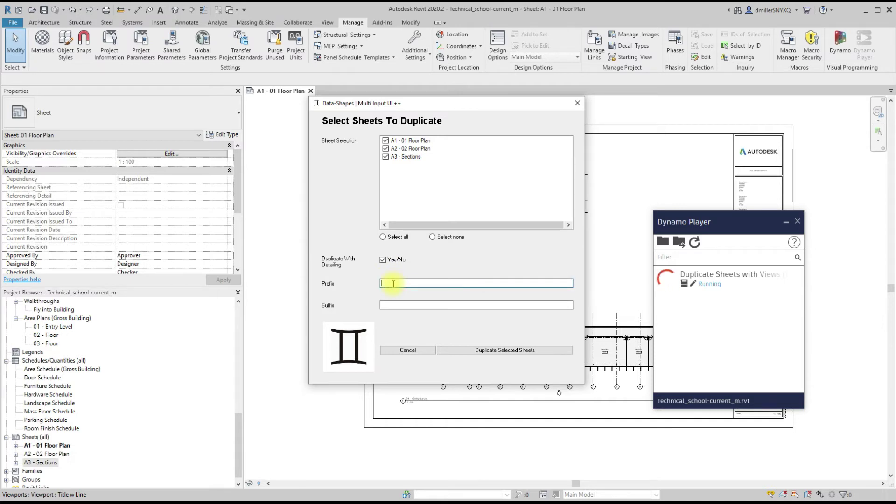
pyautogui.write('Example ')
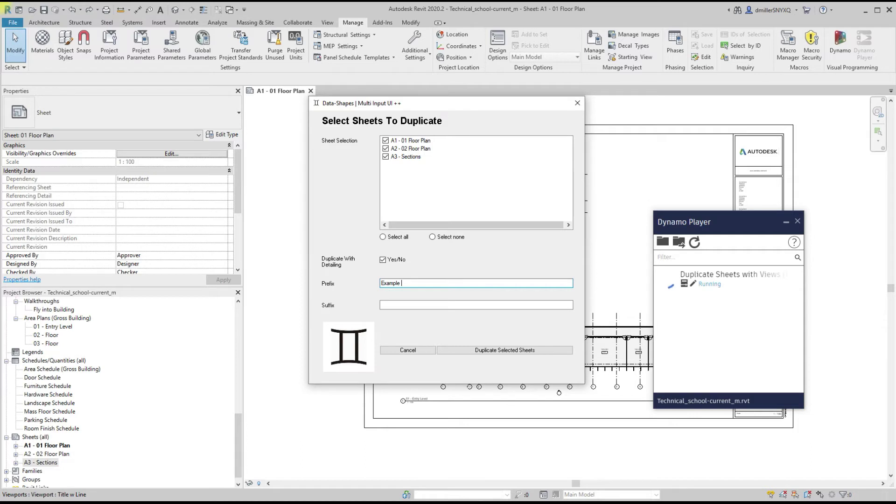
pyautogui.write('0')
pyautogui.press('BackSpace')
pyautogui.write('-')
pyautogui.click(379, 286)
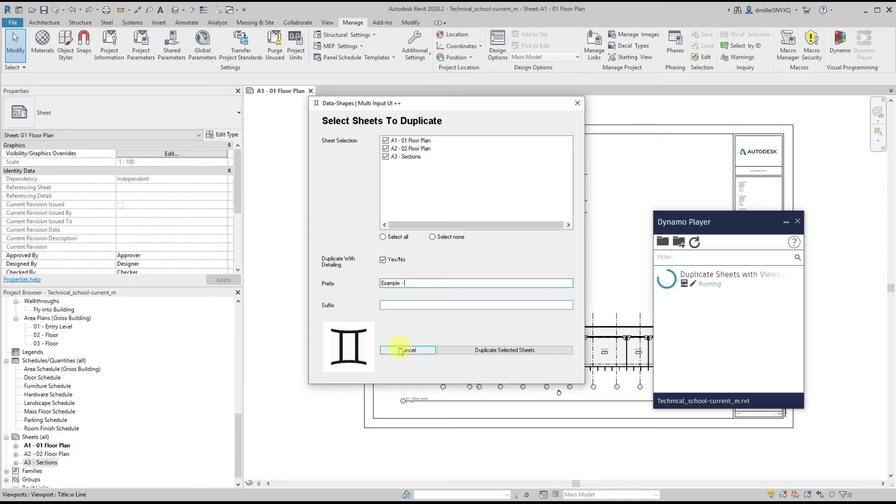
# - Duplicate the selected sheets and wait for Dynamo Player to report Run completed
pyautogui.click(493, 356)
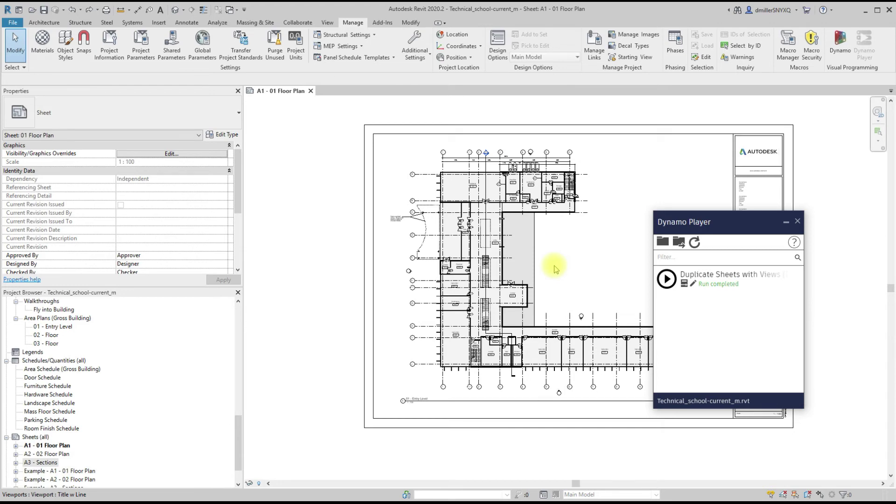
# - Minimize Dynamo Player and open the Example - A1 - 01 Floor Plan and Example - A2 - 02 Floor Plan sheets
pyautogui.click(789, 224)
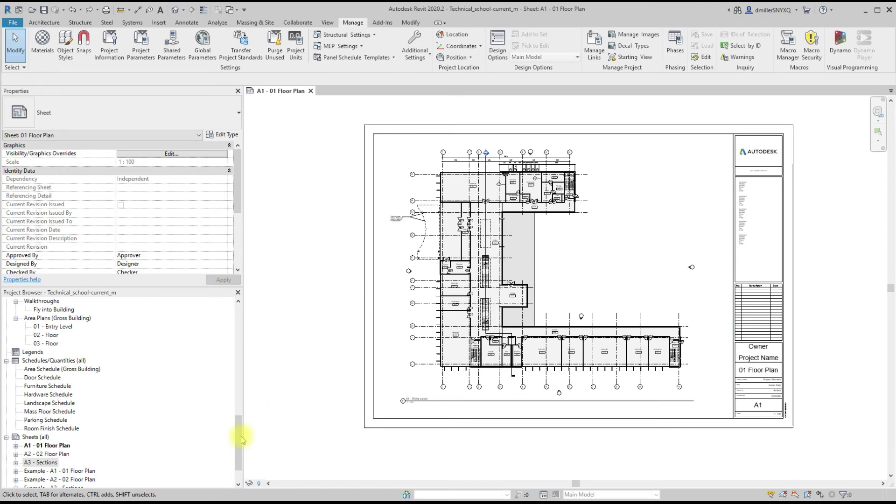
pyautogui.moveTo(241, 437); pyautogui.dragTo(241, 447)
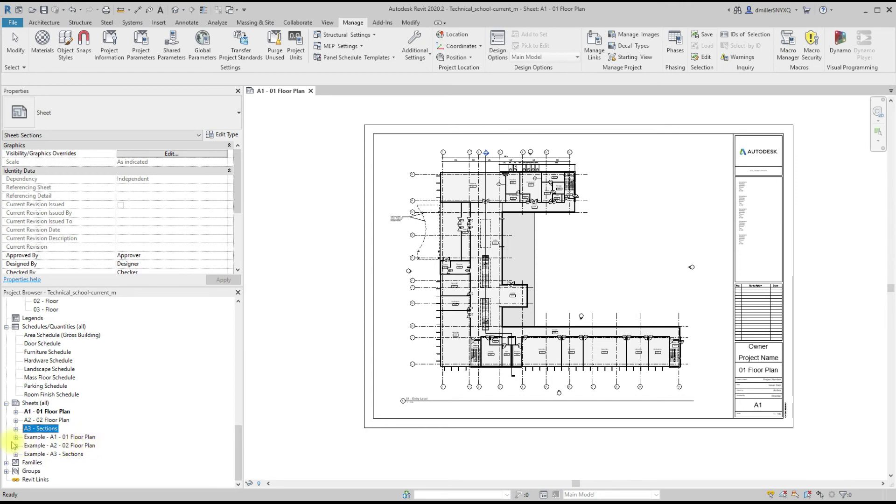
pyautogui.doubleClick(33, 438)
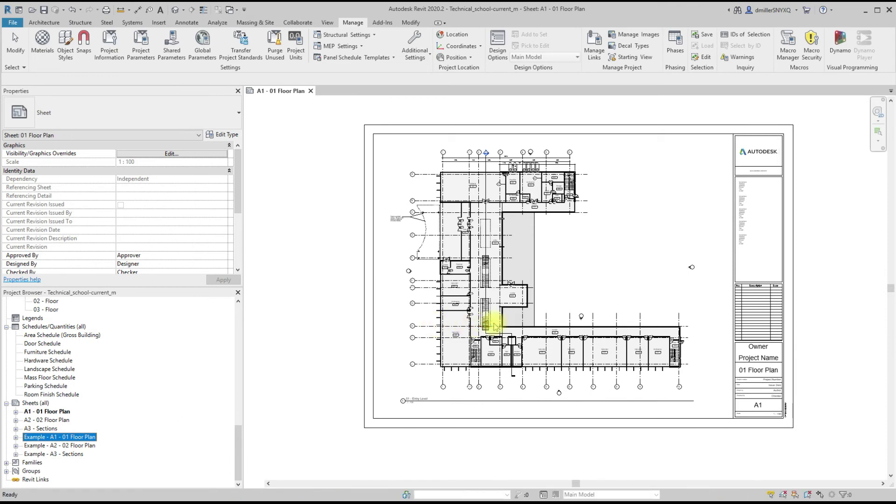
pyautogui.scroll(-2, 647, 274)
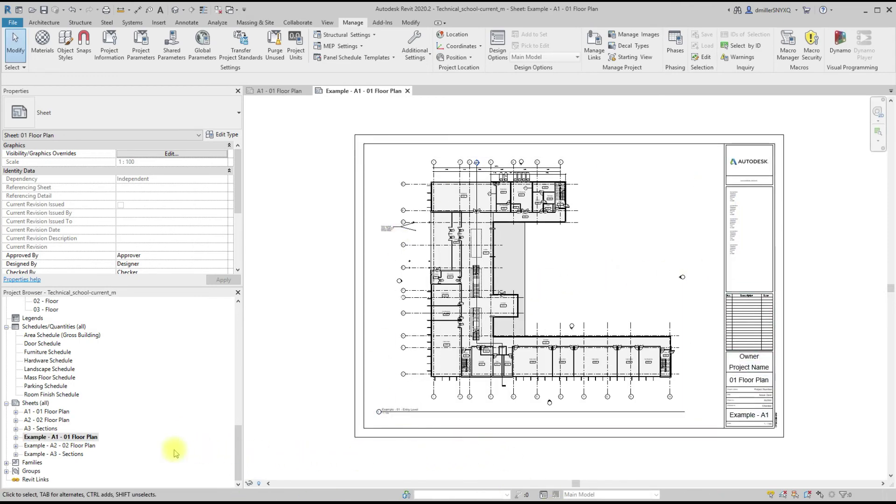
pyautogui.click(52, 447)
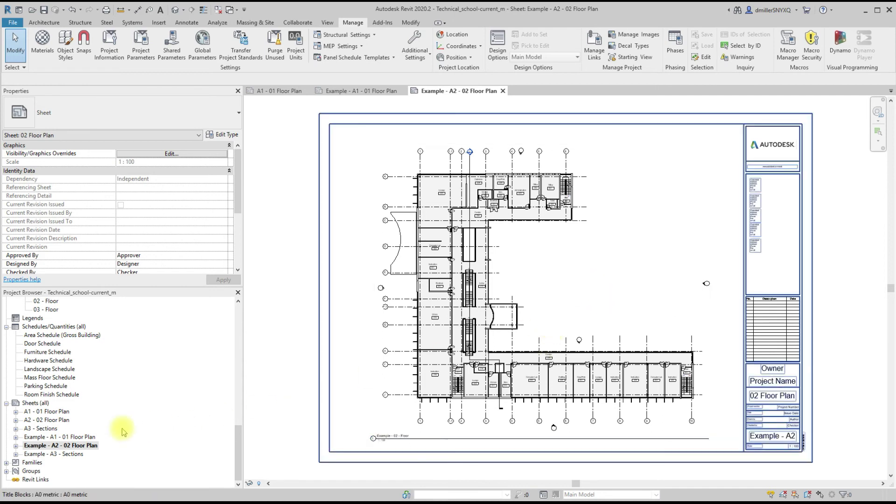
# - Open the duplicated Example - A3 - Sections sheet from the Sheets list
pyautogui.doubleClick(67, 455)
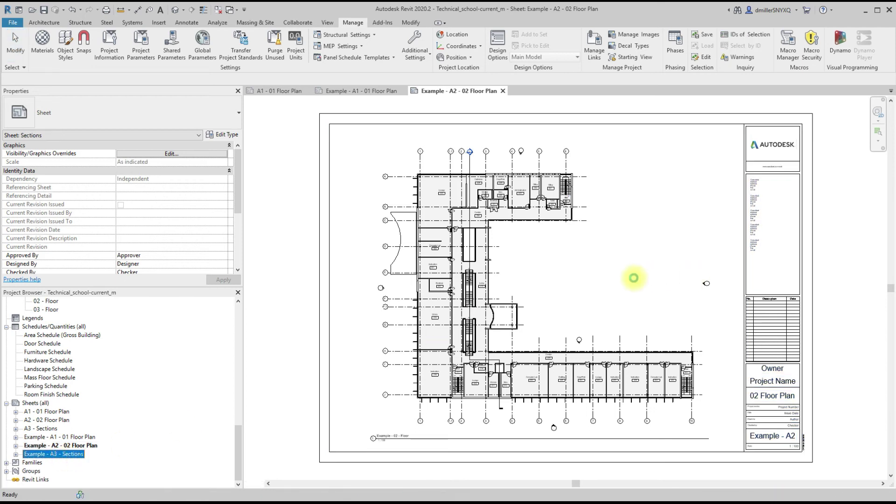